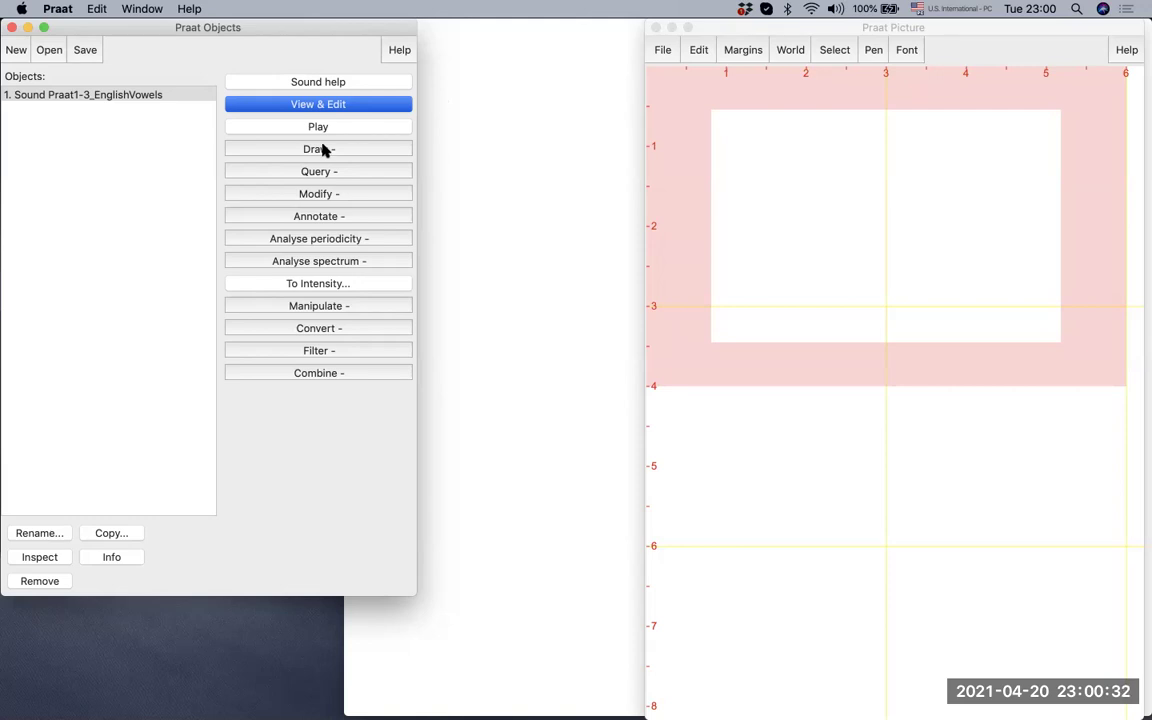
Read a second copy of Praat1-3_EnglishVowels.wav from the Data folder with Read from file
{"action": "left_click", "coordinate": [44, 55]}
{"action": "left_click", "coordinate": [44, 55]}
{"action": "left_click", "coordinate": [44, 55]}
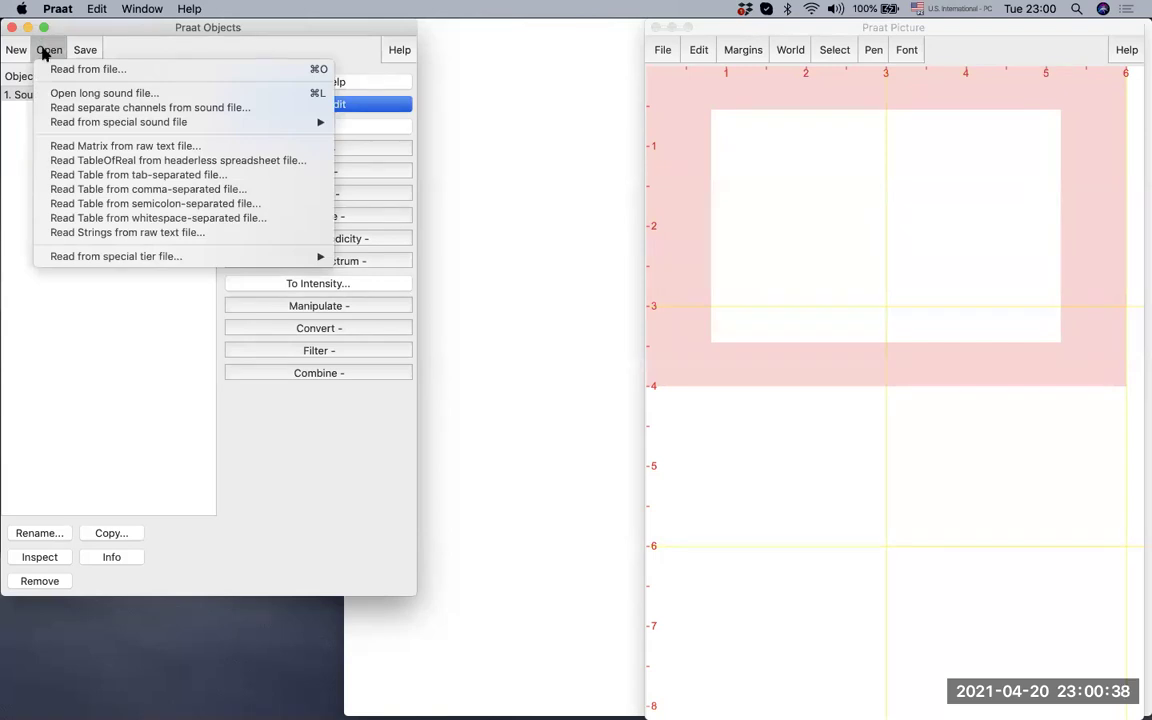
{"action": "left_click", "coordinate": [140, 70]}
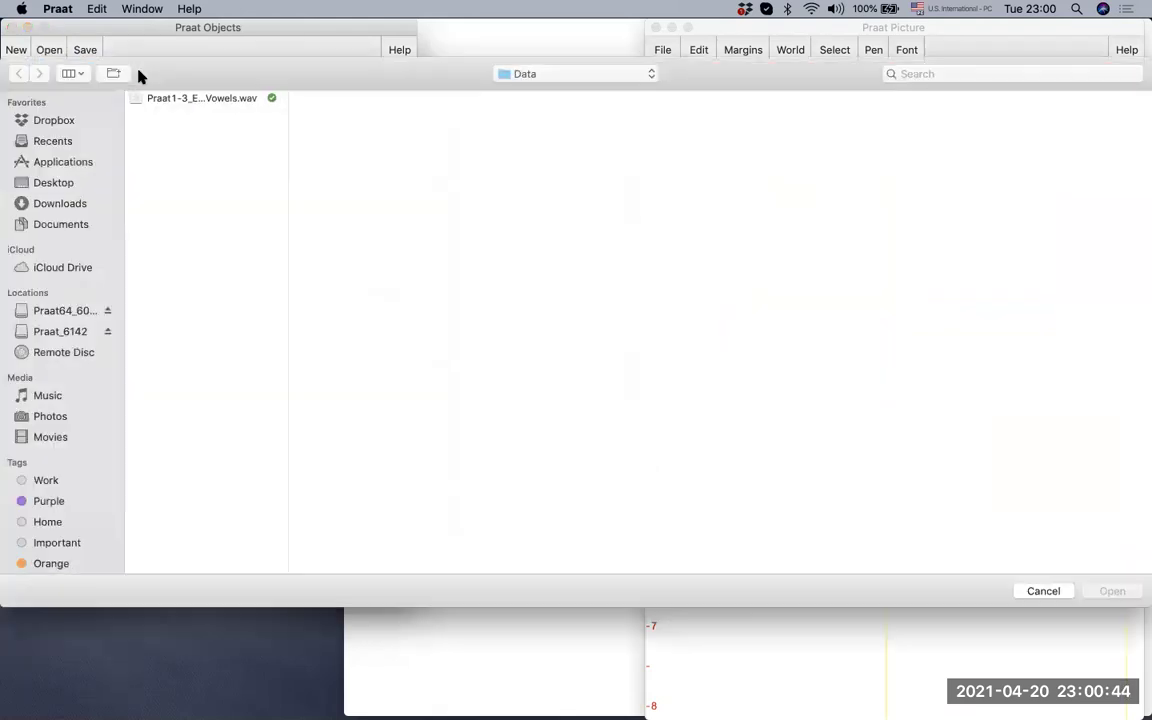
{"action": "left_click", "coordinate": [213, 101]}
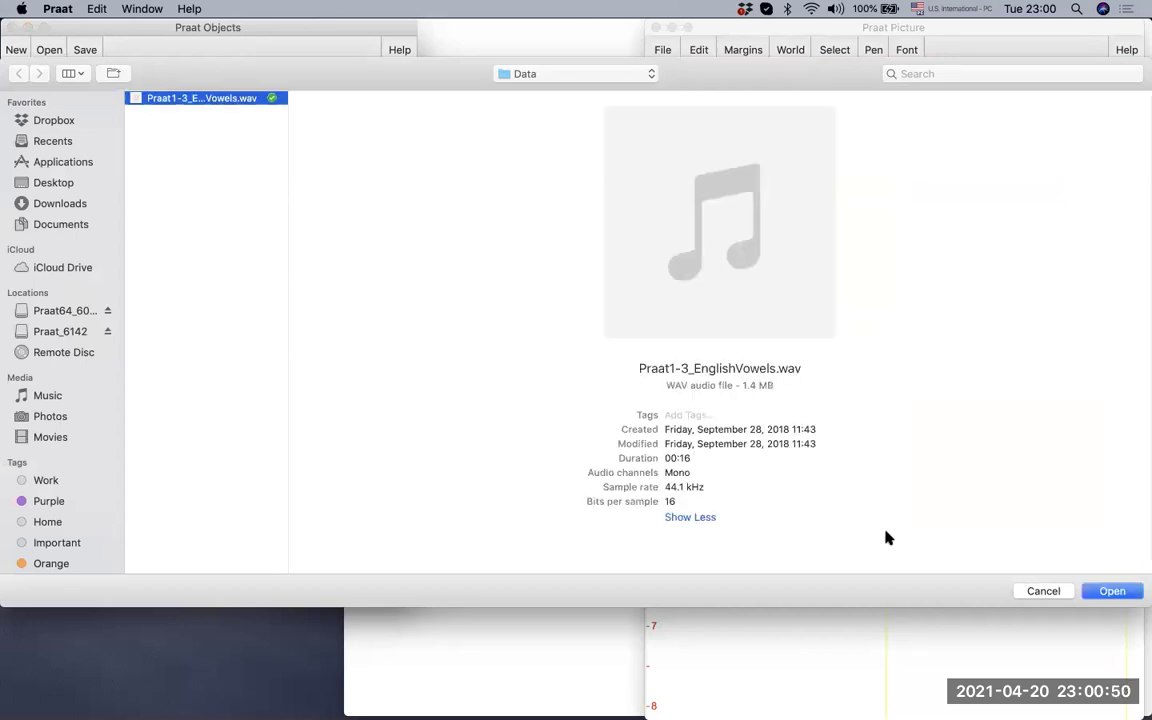
{"action": "left_click", "coordinate": [1112, 591]}
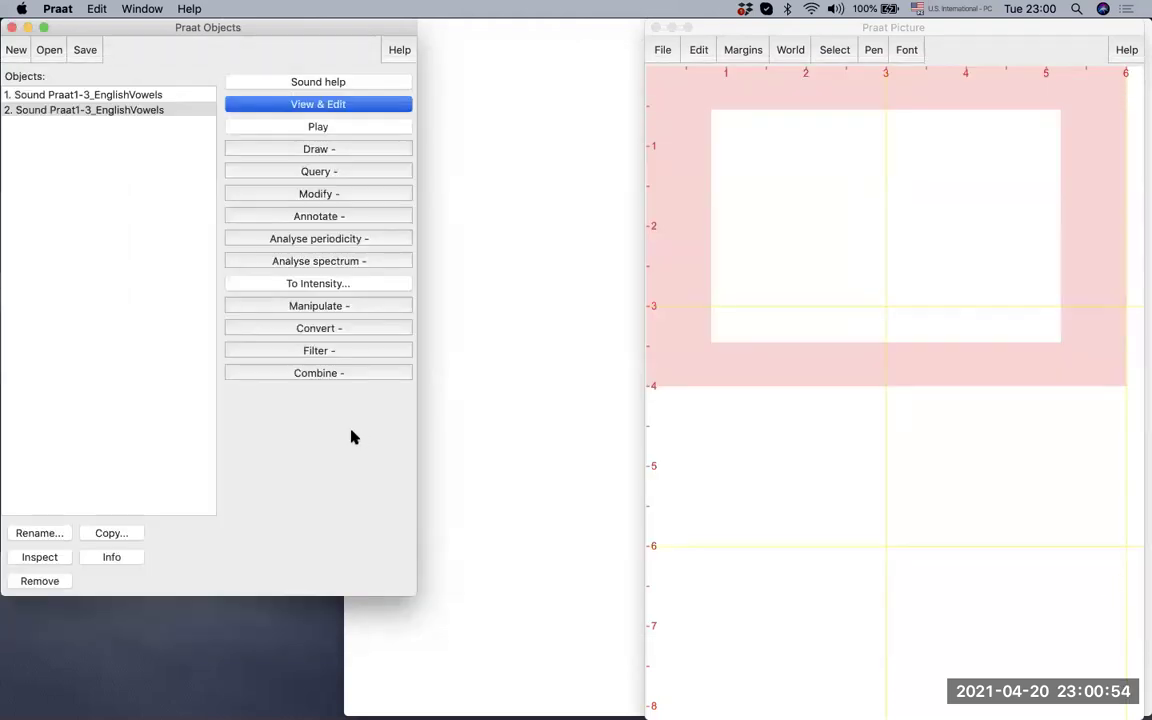
Remove the duplicate Sound object 2 and select the remaining Praat1-3_EnglishVowels sound
{"action": "left_click", "coordinate": [118, 110]}
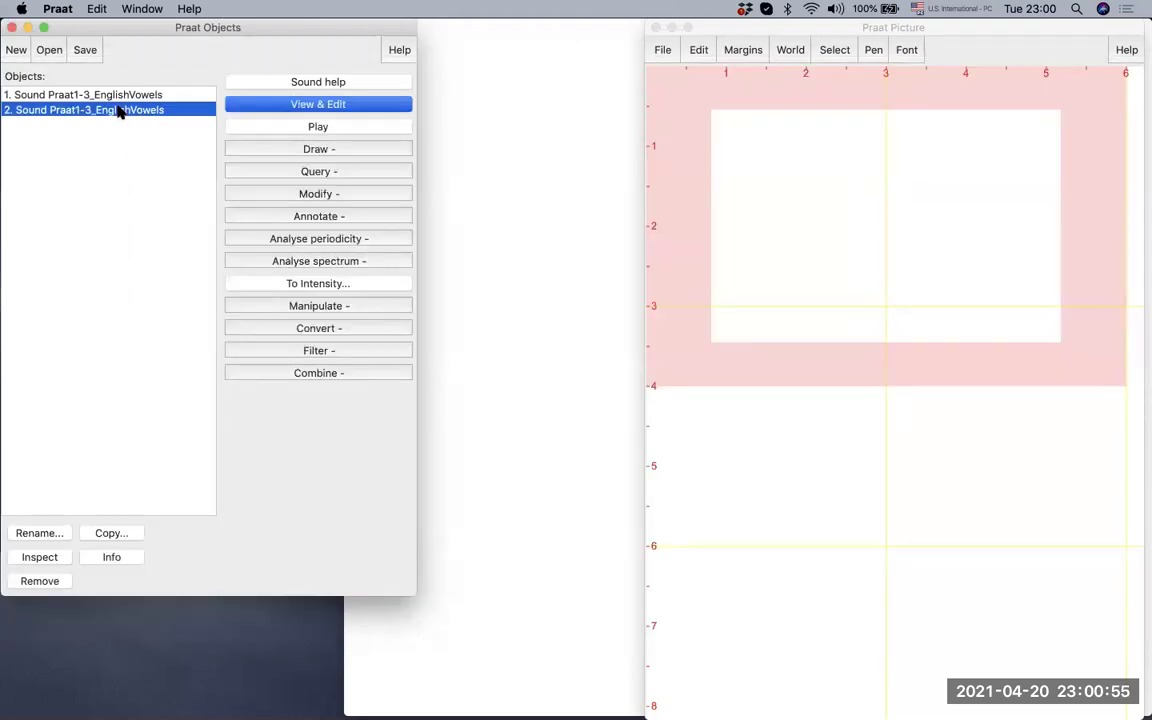
{"action": "left_click", "coordinate": [36, 581]}
{"action": "left_click", "coordinate": [62, 96]}
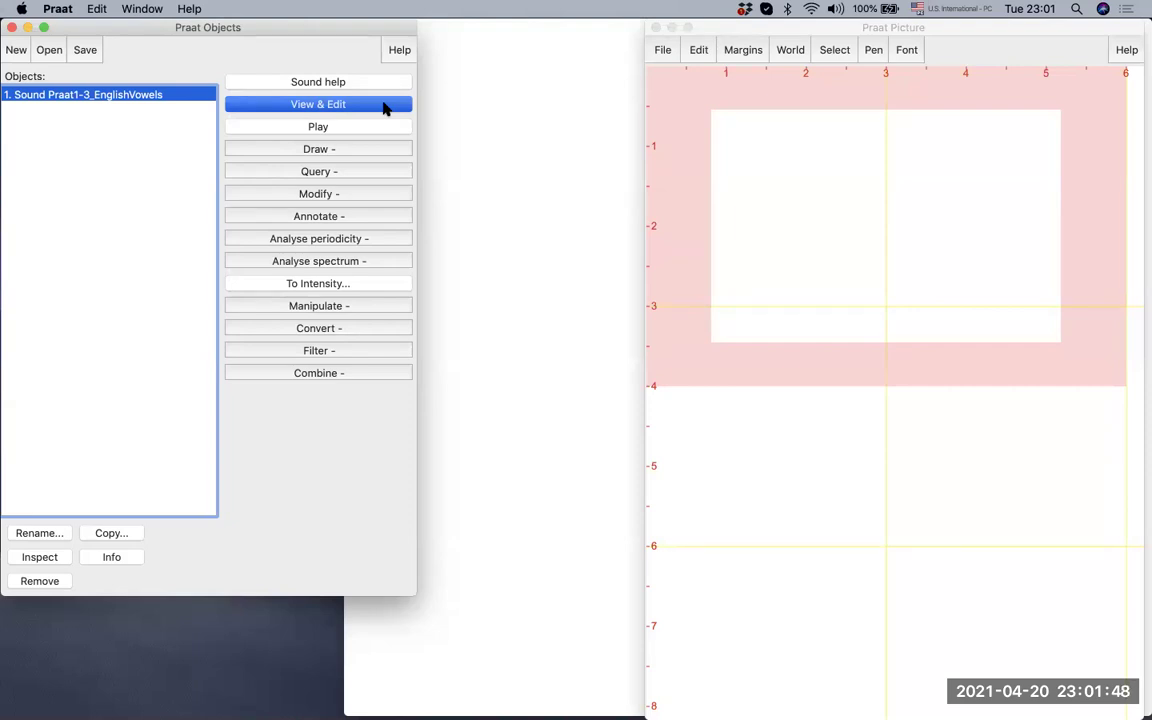
Open Praat1-3_EnglishVowels with View & Edit, move the editor window up and enlarge it
{"action": "left_click", "coordinate": [385, 108]}
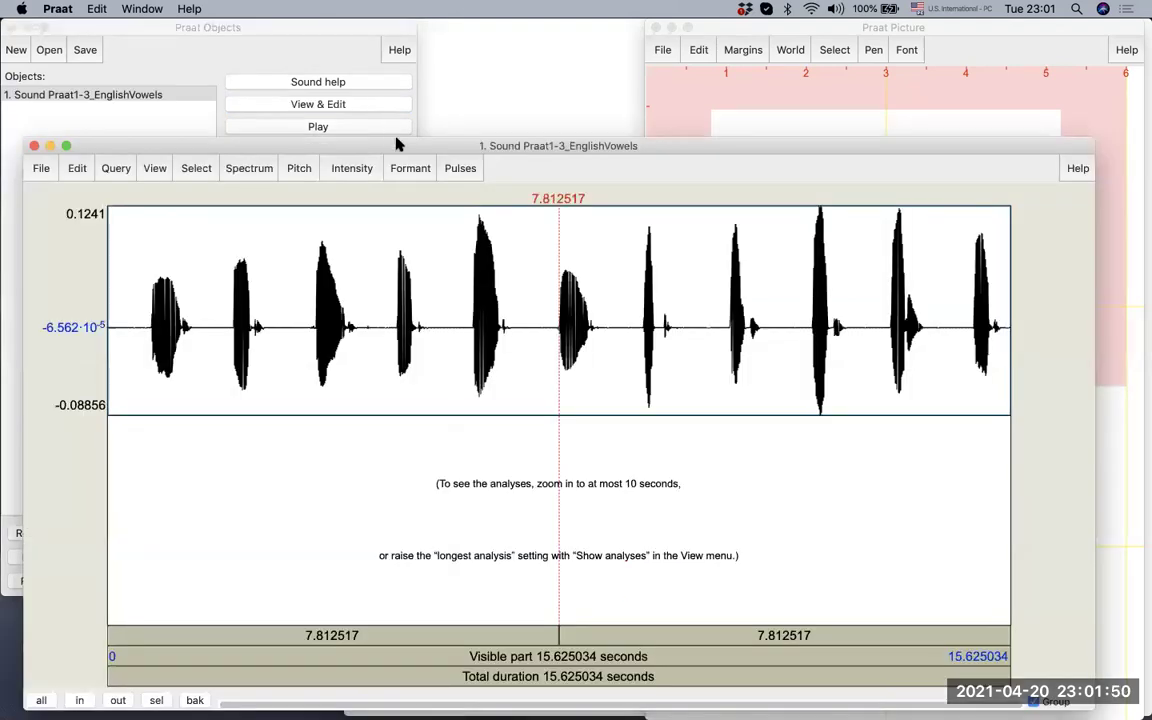
{"action": "left_click_drag", "start_coordinate": [399, 141], "coordinate": [396, 30]}
{"action": "left_click_drag", "start_coordinate": [399, 99], "coordinate": [386, 85]}
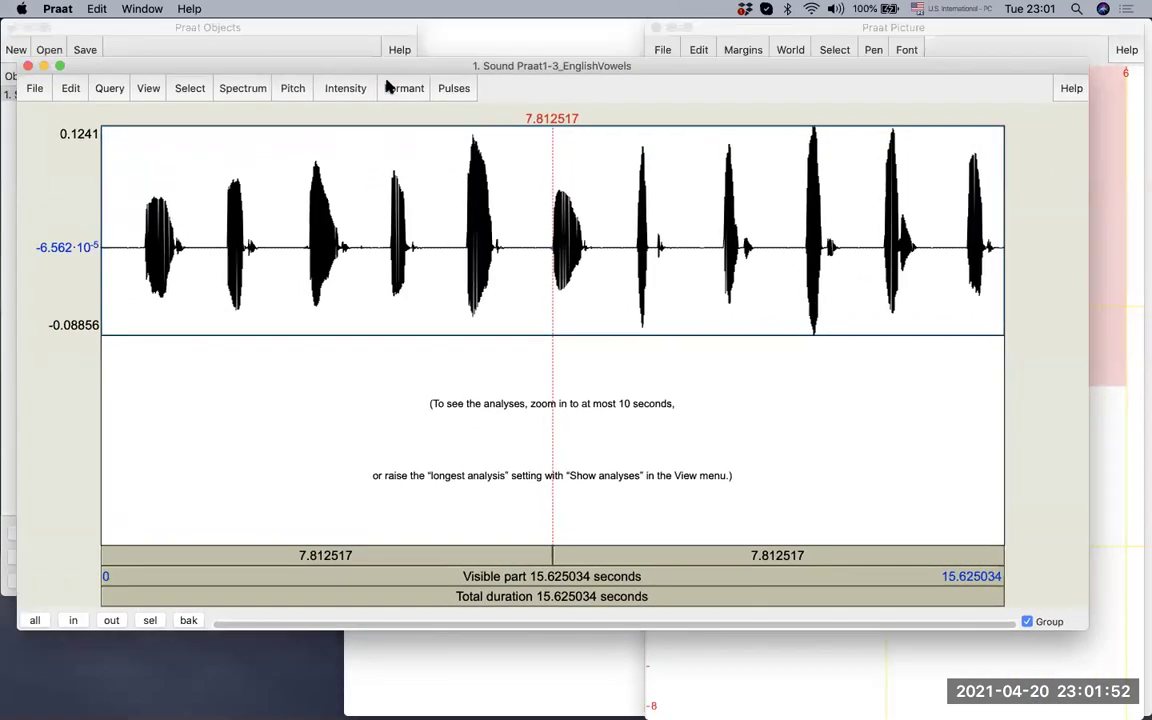
{"action": "left_click_drag", "start_coordinate": [1082, 648], "coordinate": [1137, 698]}
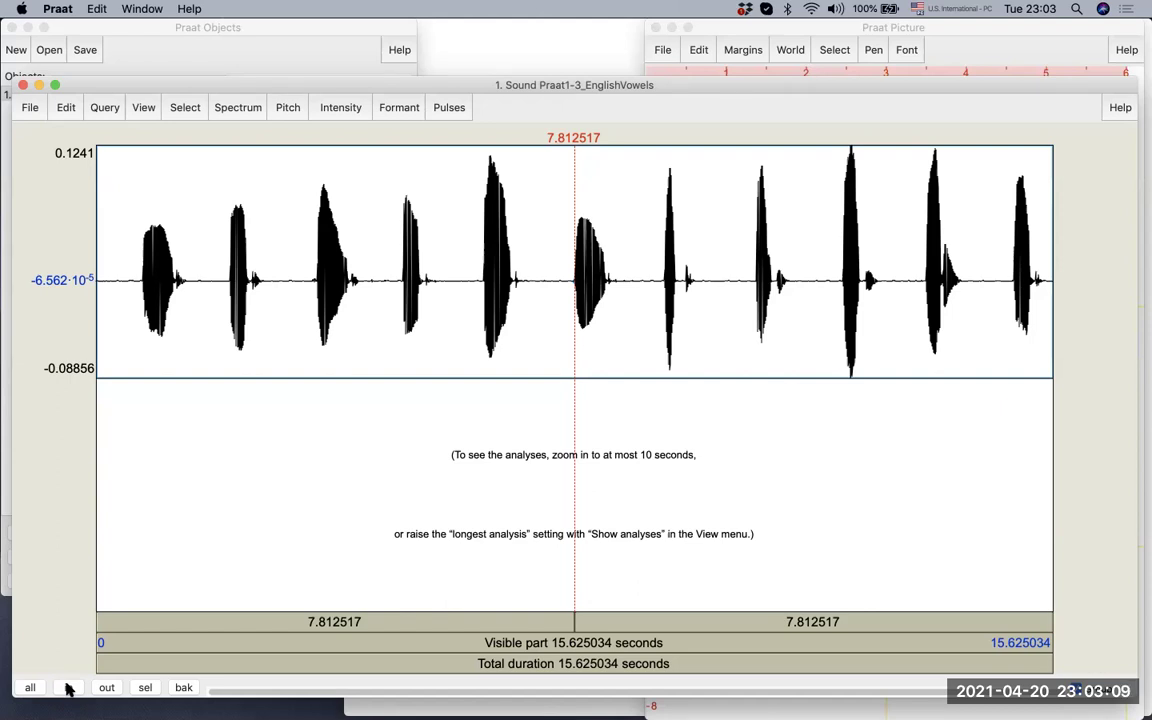
{"action": "left_click", "coordinate": [68, 688]}
{"action": "left_click", "coordinate": [68, 688]}
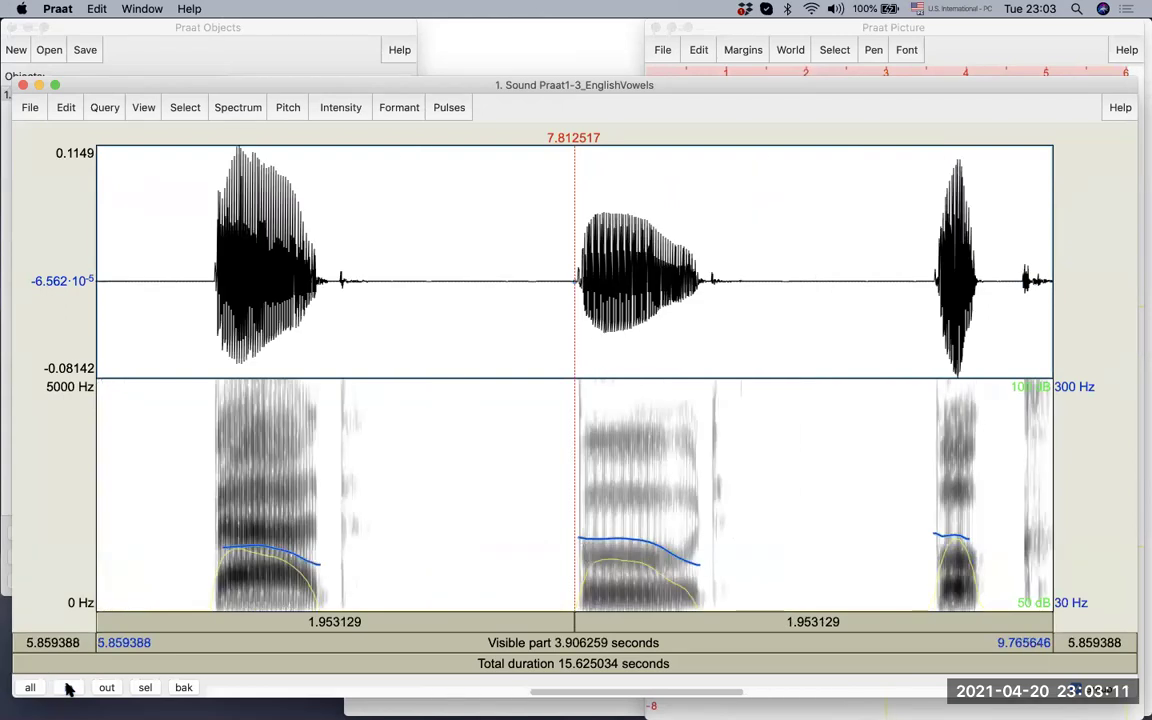
{"action": "left_click", "coordinate": [68, 688]}
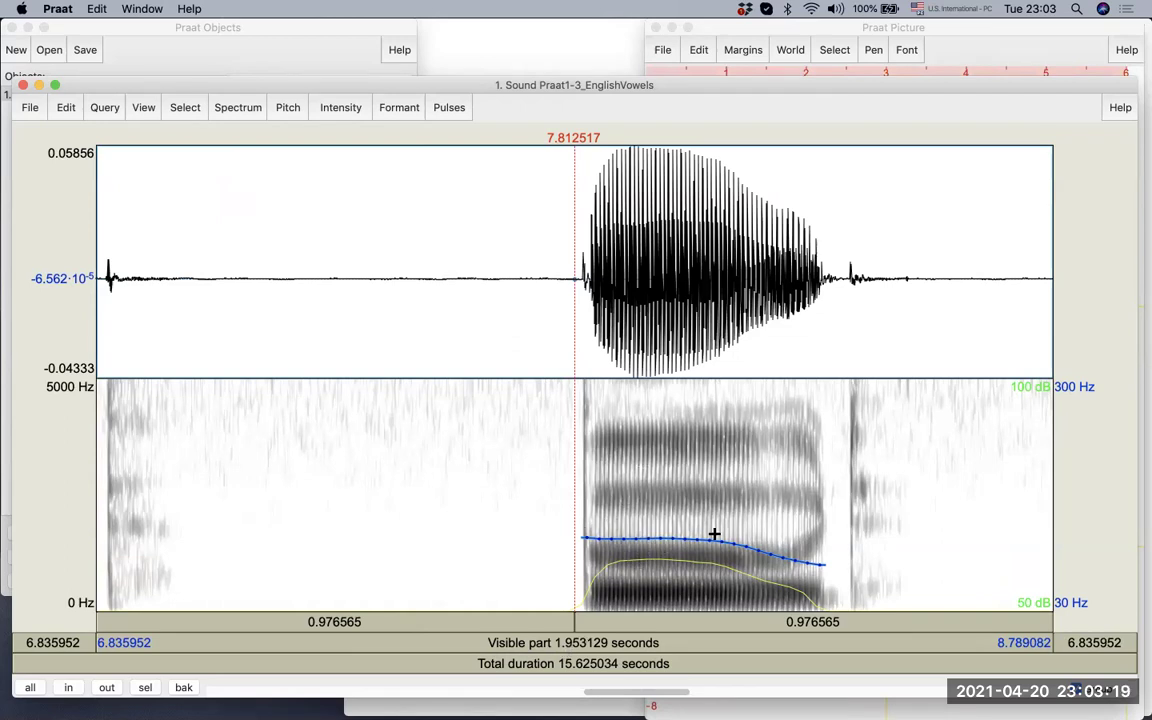
{"action": "left_click", "coordinate": [105, 688]}
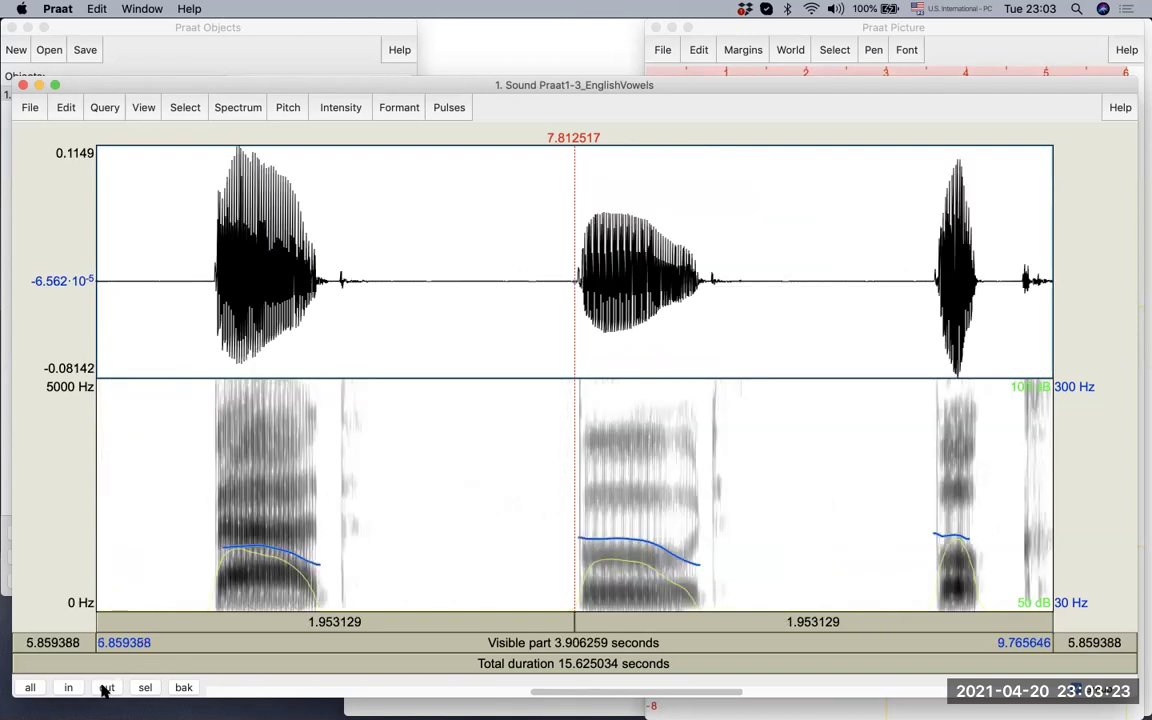
{"action": "left_click", "coordinate": [105, 688]}
{"action": "left_click", "coordinate": [105, 688]}
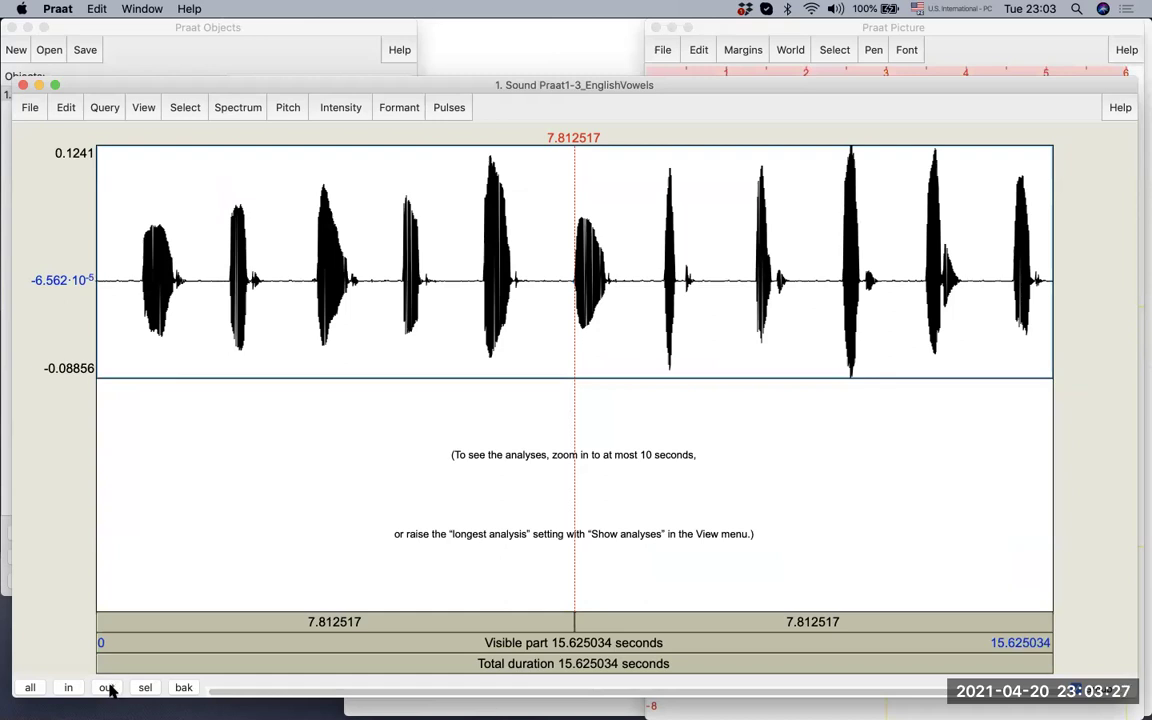
Mark the fifth vowel from 6.049 to 7.146 s, play it, and zoom to the selection
{"action": "left_click_drag", "start_coordinate": [470, 298], "coordinate": [535, 304]}
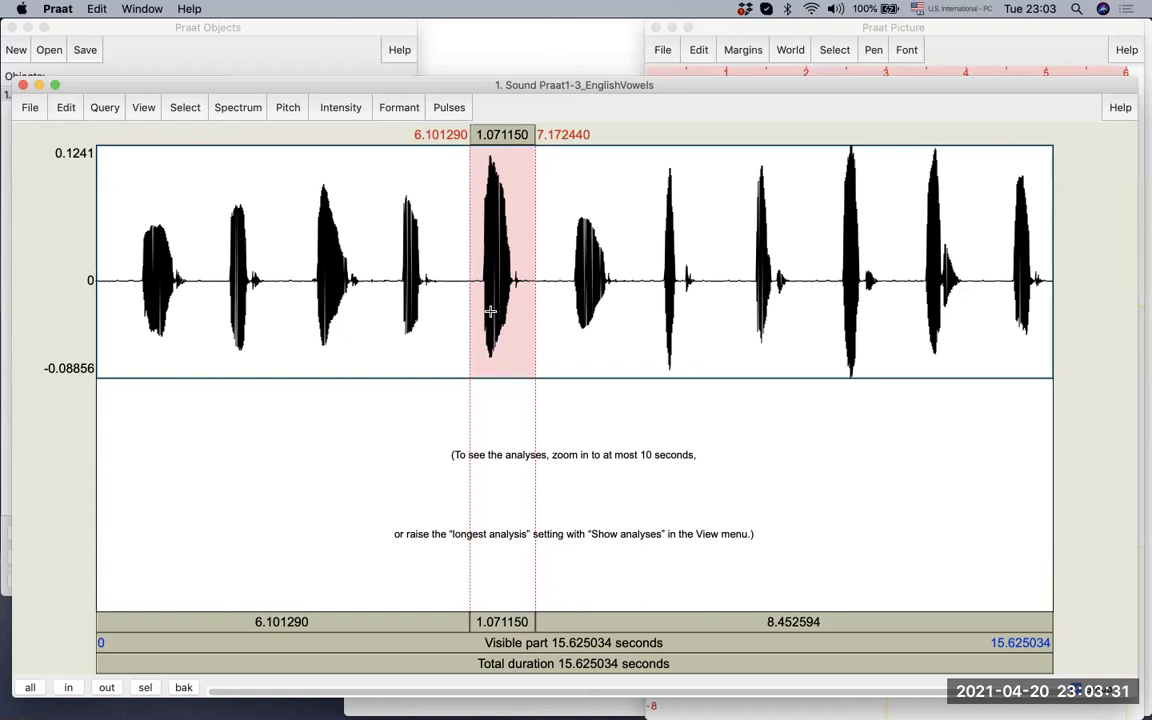
{"action": "left_click", "coordinate": [469, 288]}
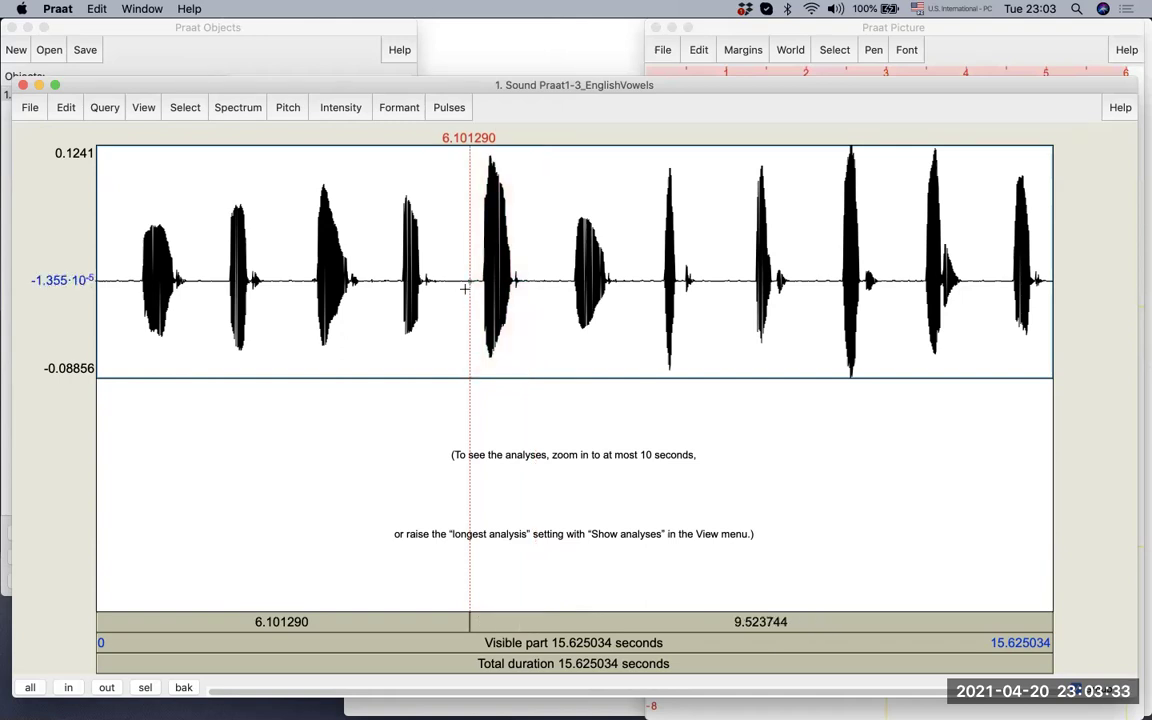
{"action": "left_click", "coordinate": [465, 289]}
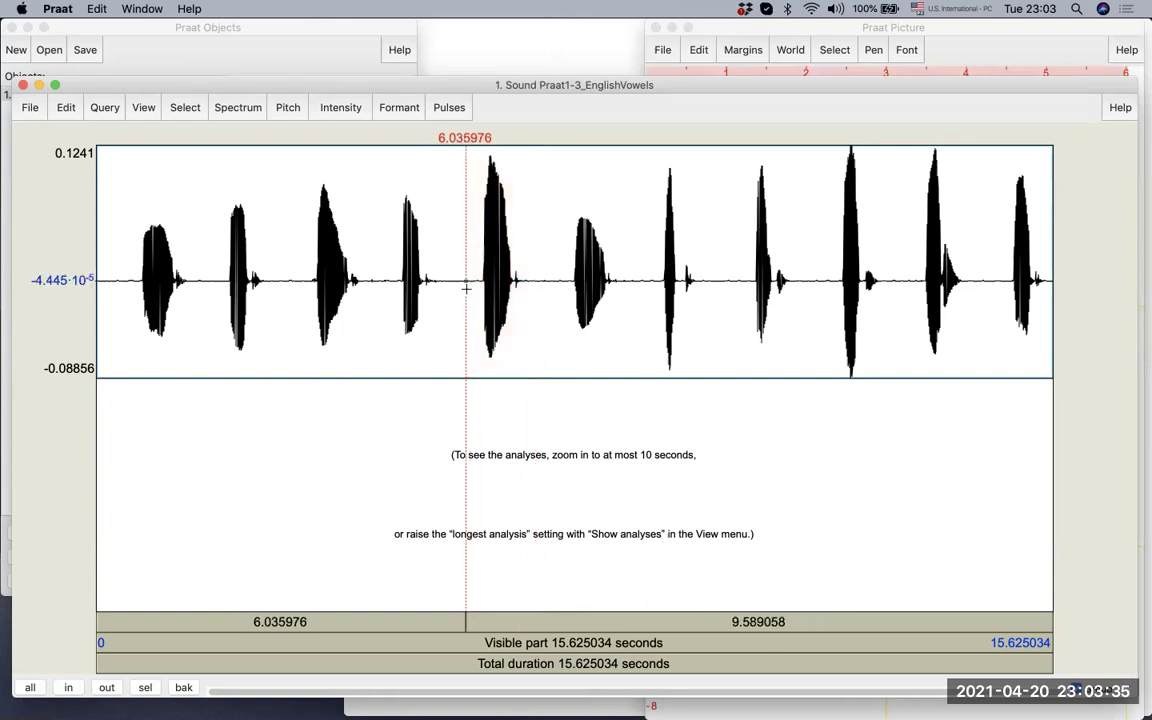
{"action": "left_click", "coordinate": [466, 289]}
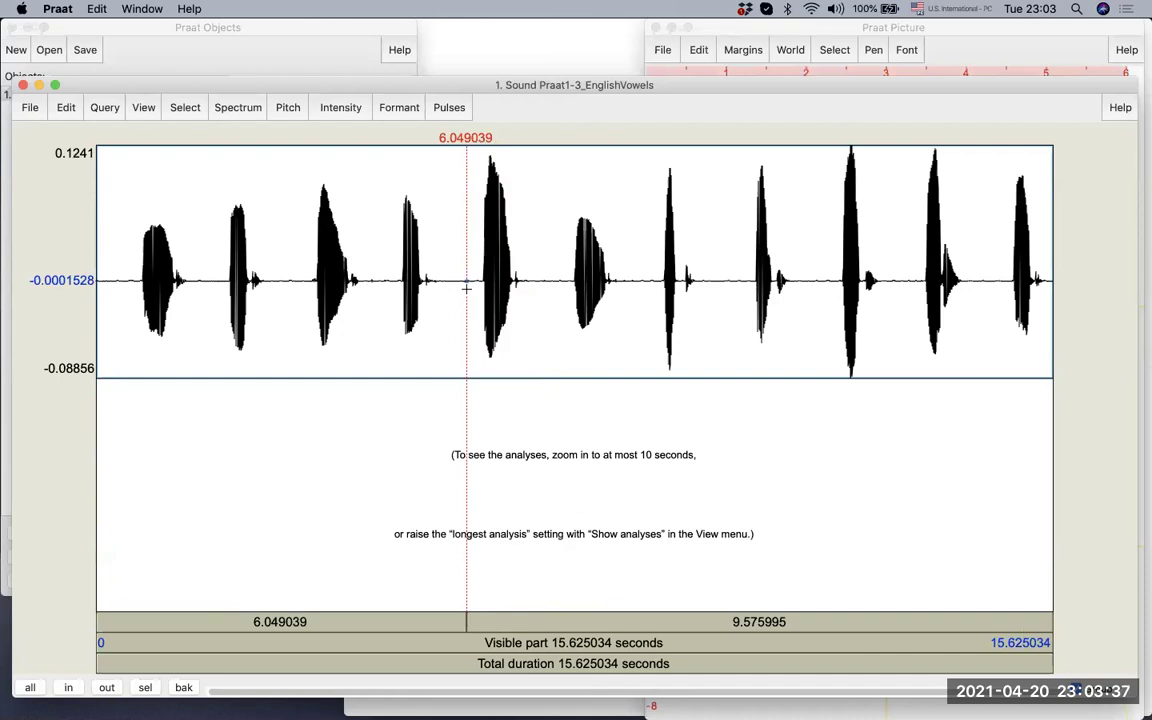
{"action": "left_click_drag", "start_coordinate": [470, 288], "coordinate": [534, 290]}
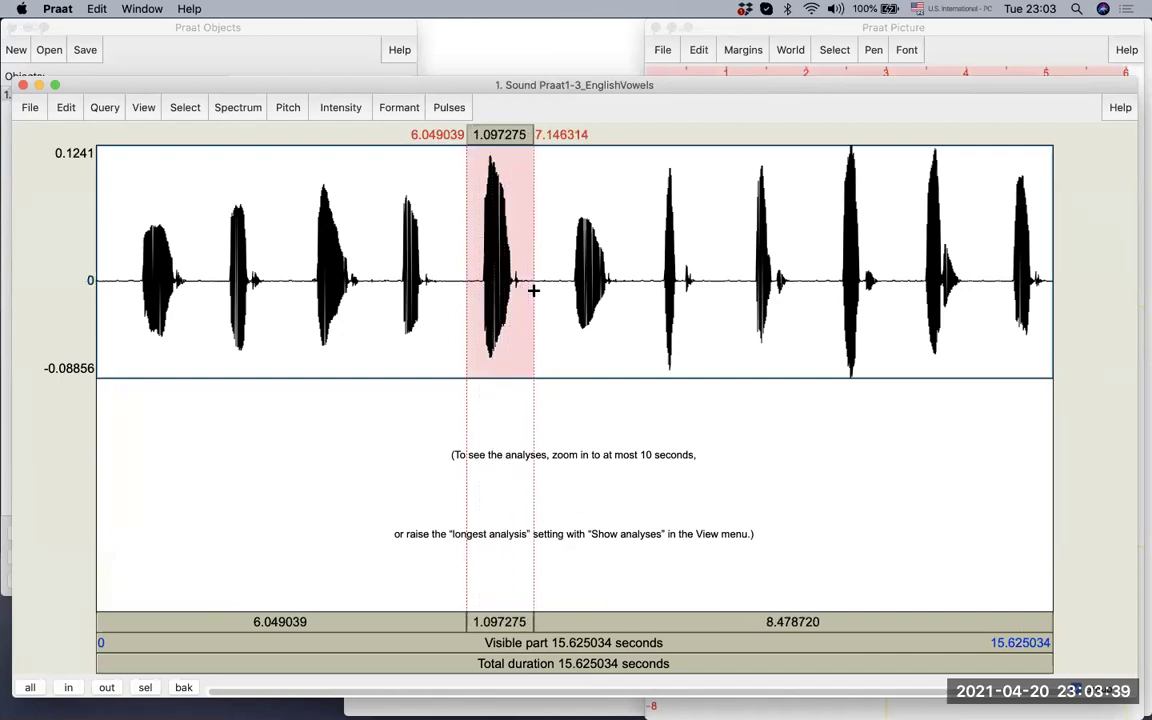
{"action": "left_click", "coordinate": [495, 622]}
{"action": "left_click", "coordinate": [145, 688]}
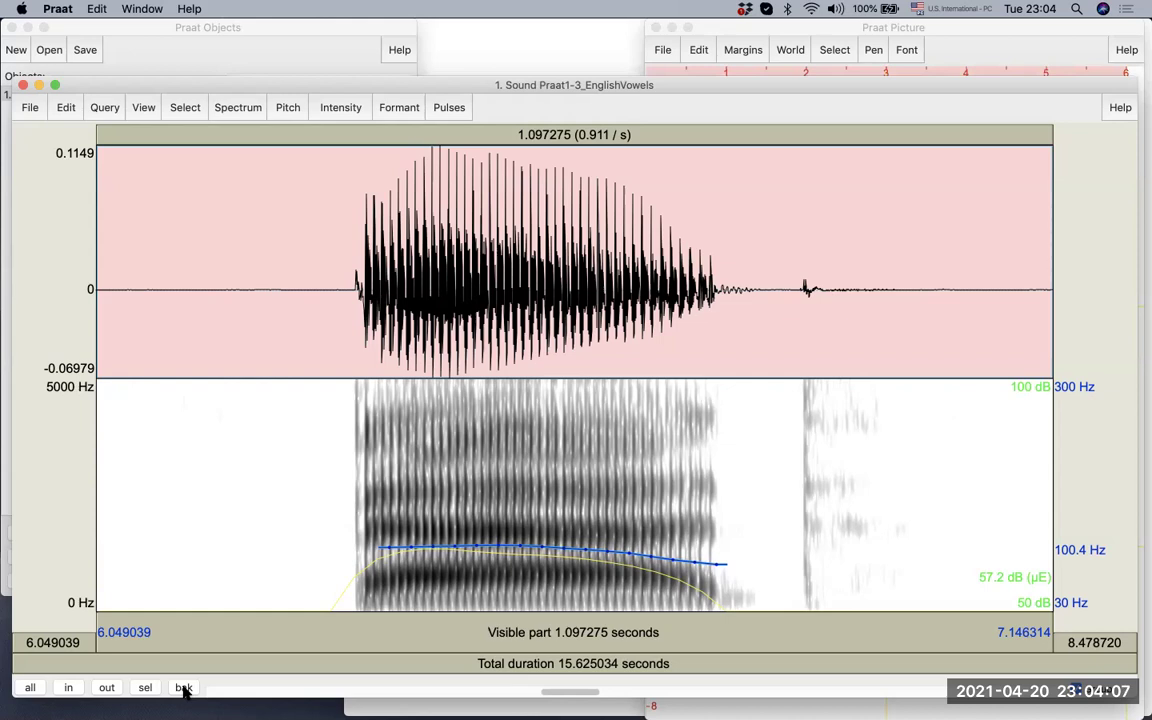
Go back, zoom in to under a second, show all, then reselect the vowel 6.075–7.120 s
{"action": "left_click", "coordinate": [184, 688]}
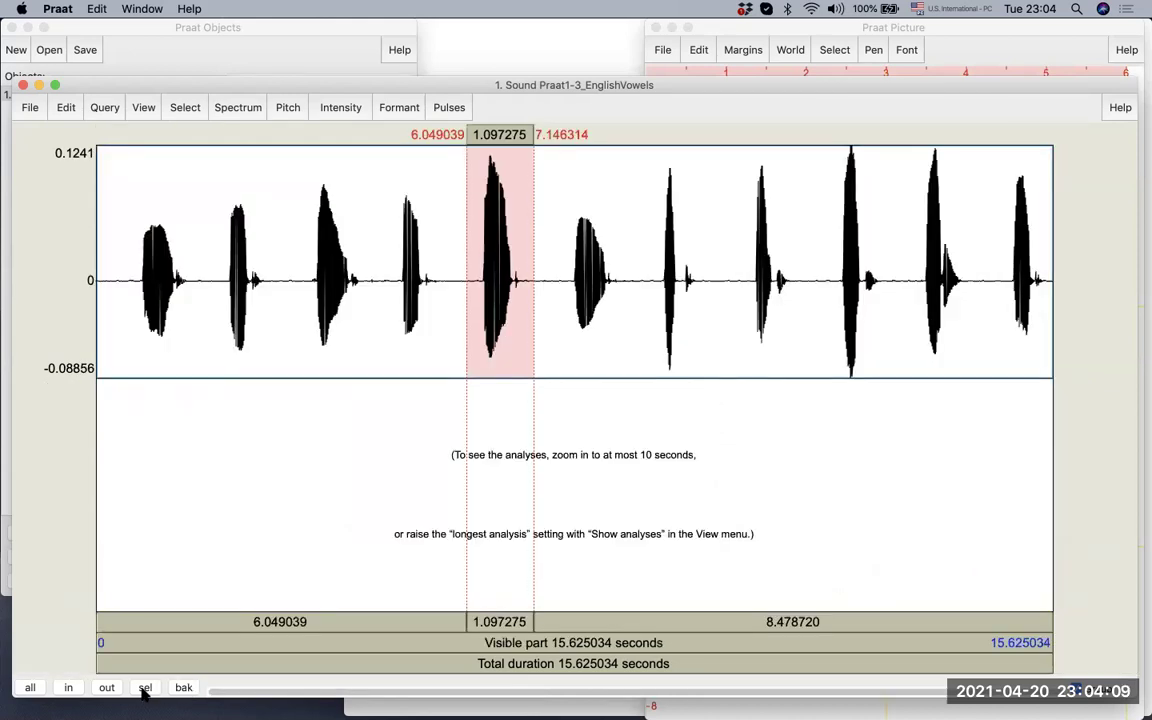
{"action": "left_click", "coordinate": [69, 688]}
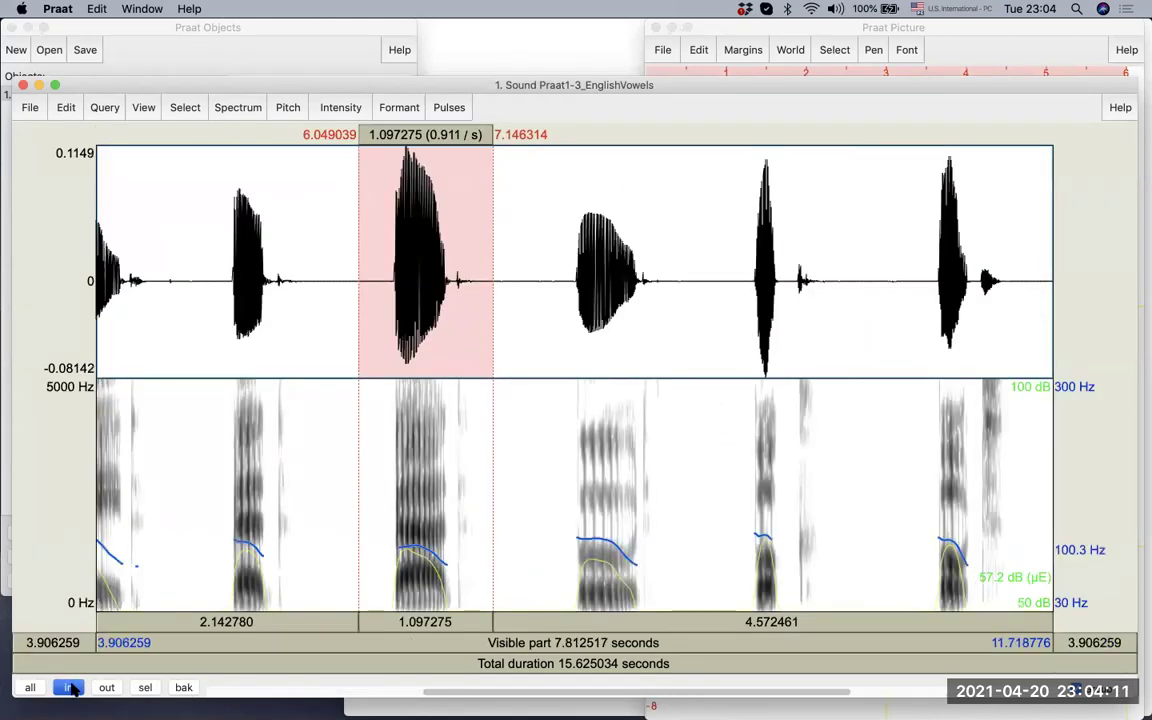
{"action": "left_click", "coordinate": [69, 688]}
{"action": "left_click", "coordinate": [69, 688]}
{"action": "left_click", "coordinate": [69, 688]}
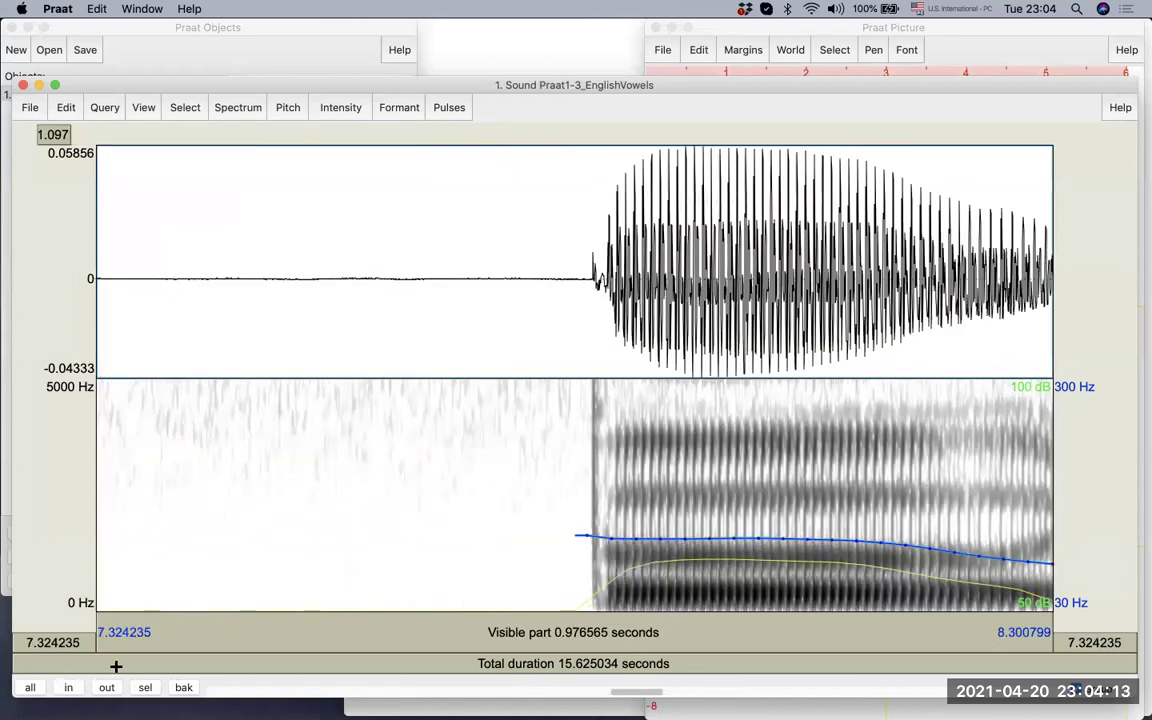
{"action": "left_click", "coordinate": [30, 688]}
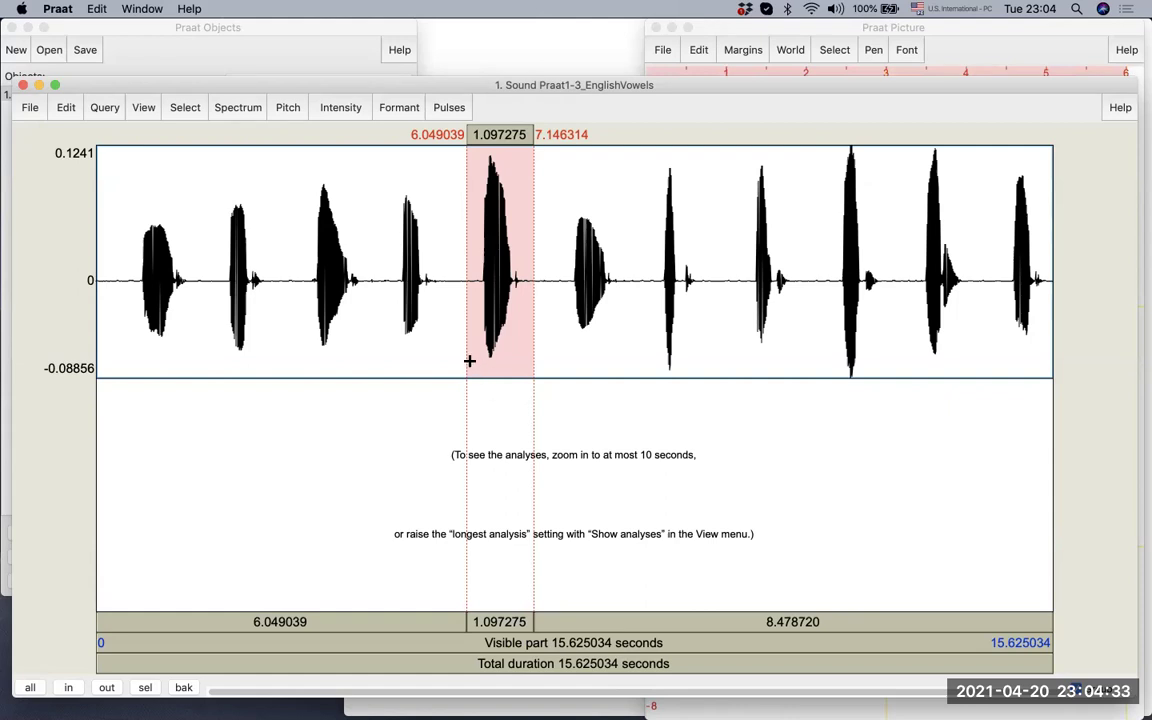
{"action": "left_click_drag", "start_coordinate": [467, 361], "coordinate": [532, 362]}
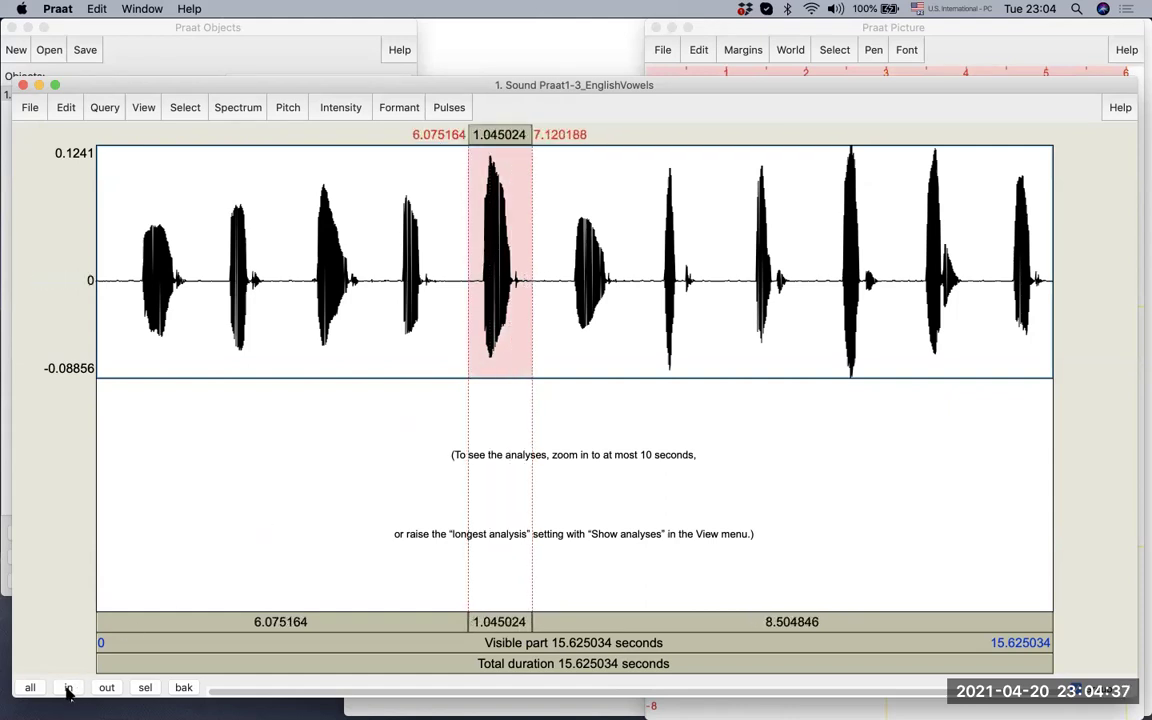